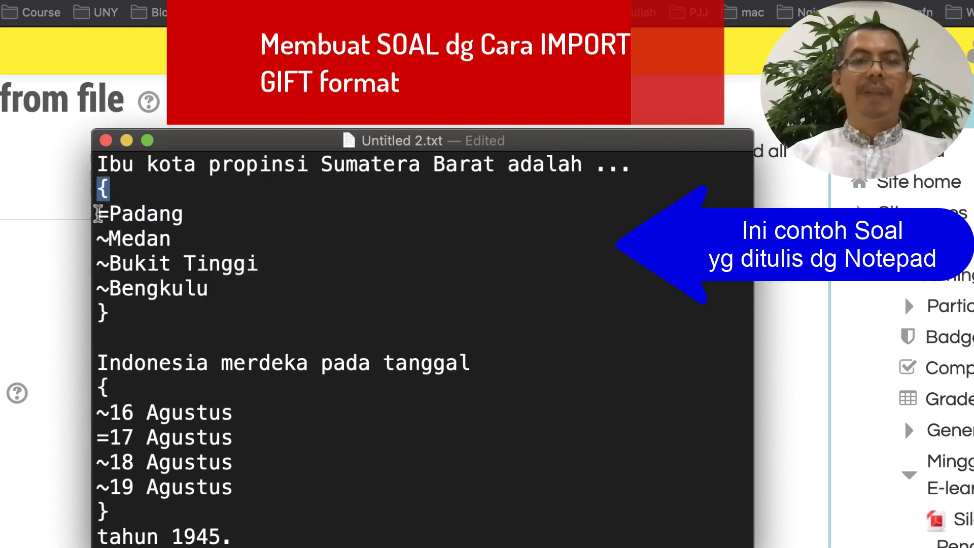
Examine the GIFT notation of the Sumatera Barat capital question: its braces, the = correct answer and the ~ wrong options
left_click_drag(99, 213, 216, 289)
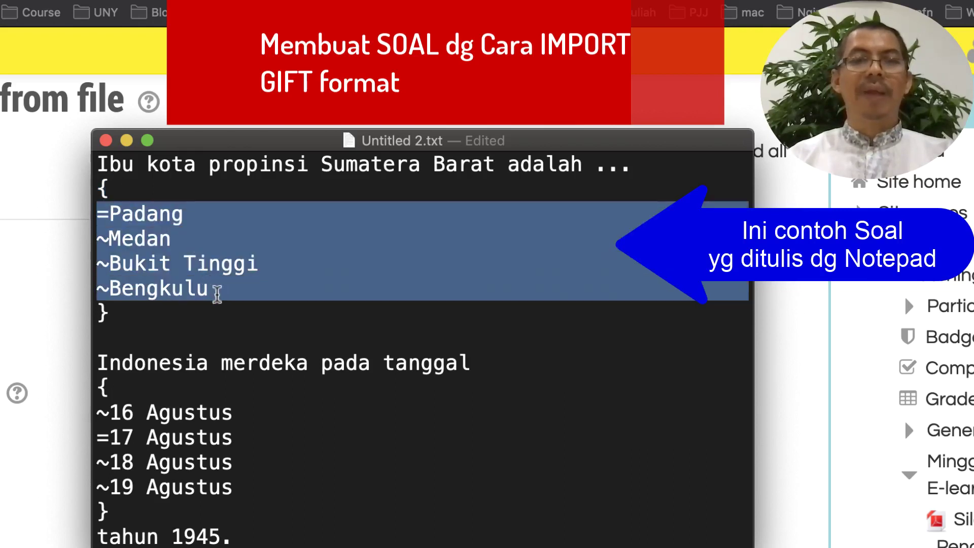
left_click(136, 215)
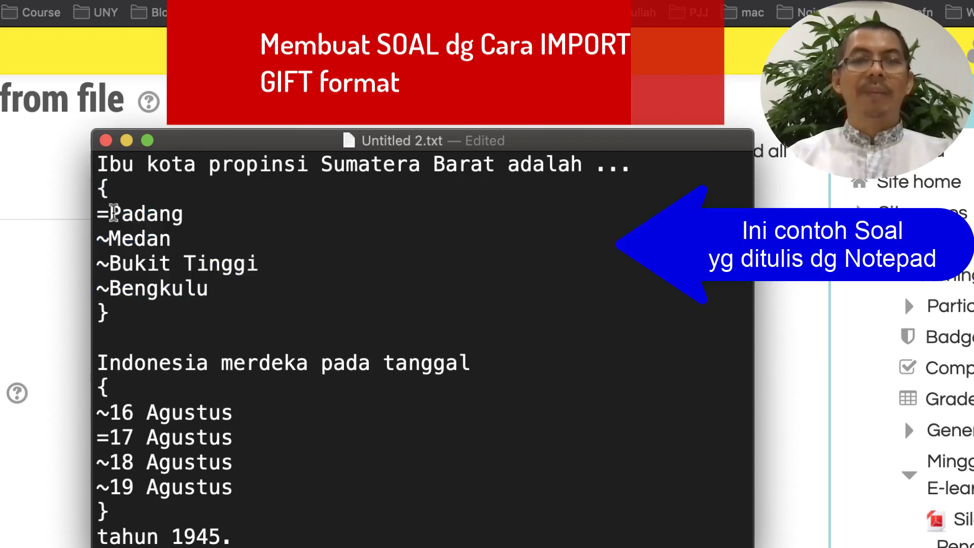
left_click_drag(109, 213, 185, 213)
left_click(109, 213)
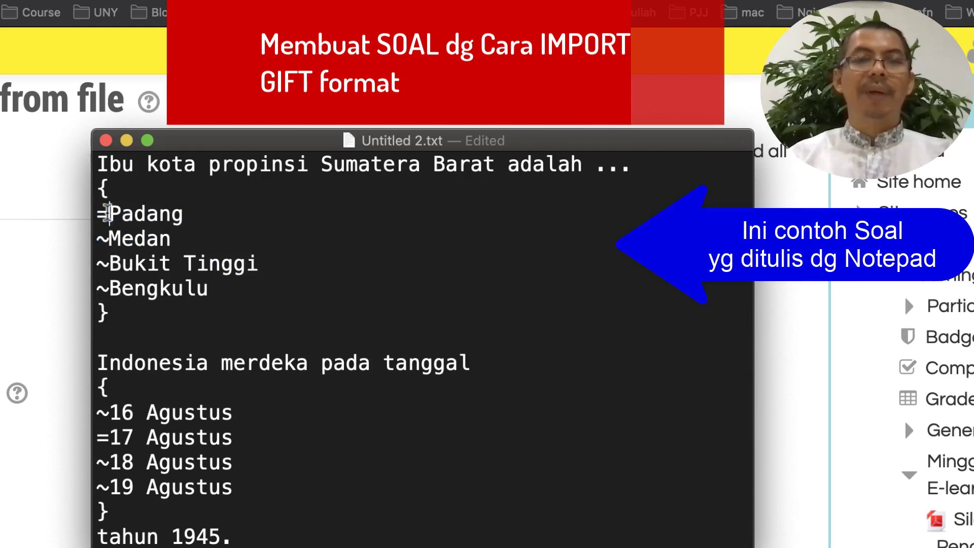
left_click_drag(109, 213, 96, 213)
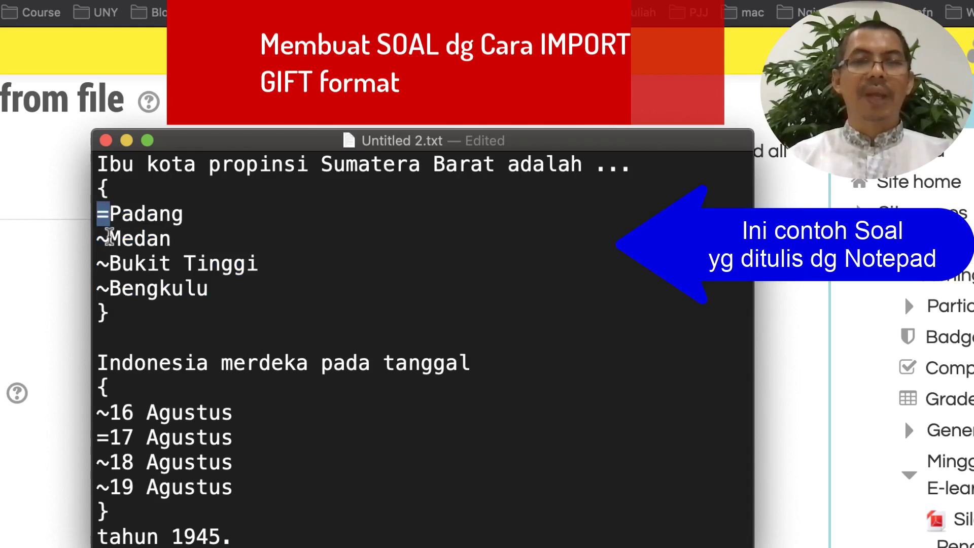
left_click_drag(109, 236, 98, 236)
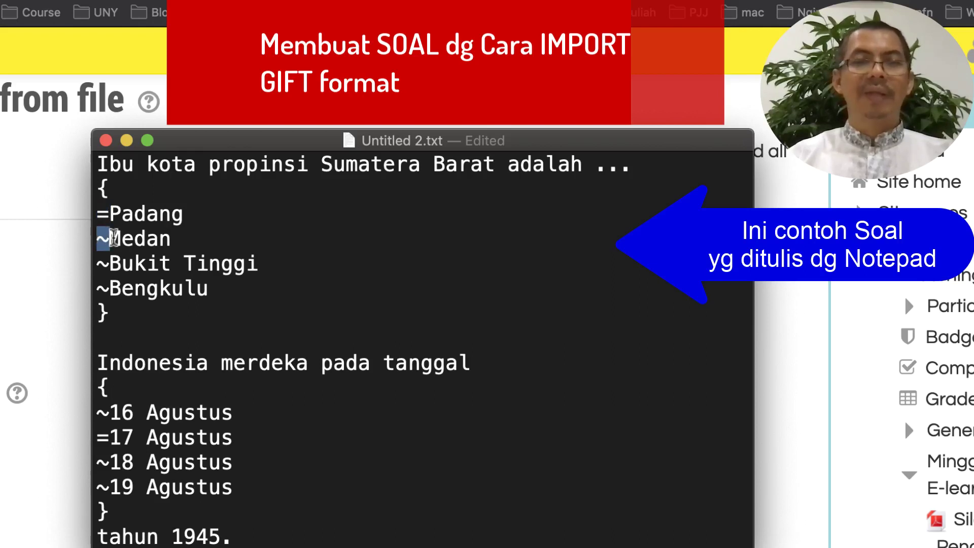
left_click(114, 237)
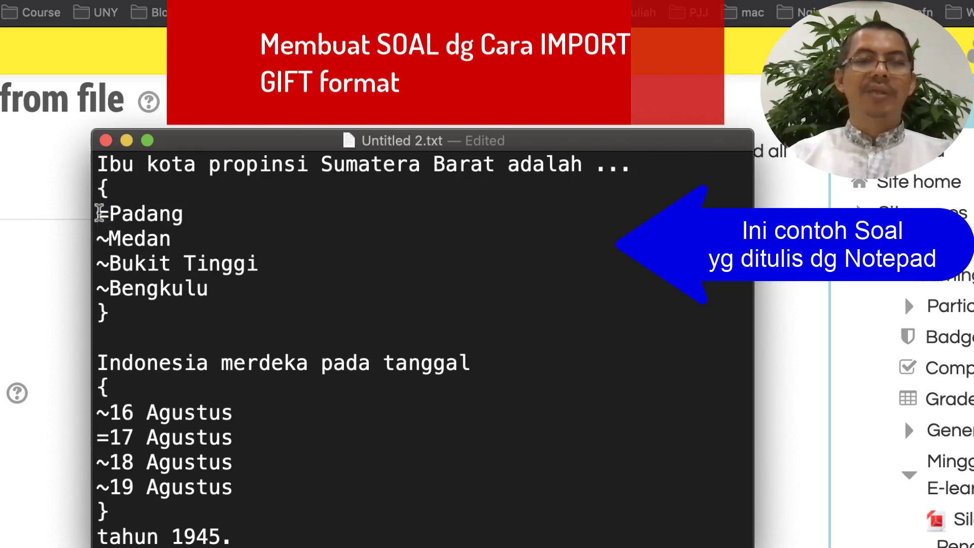
left_click_drag(100, 213, 223, 291)
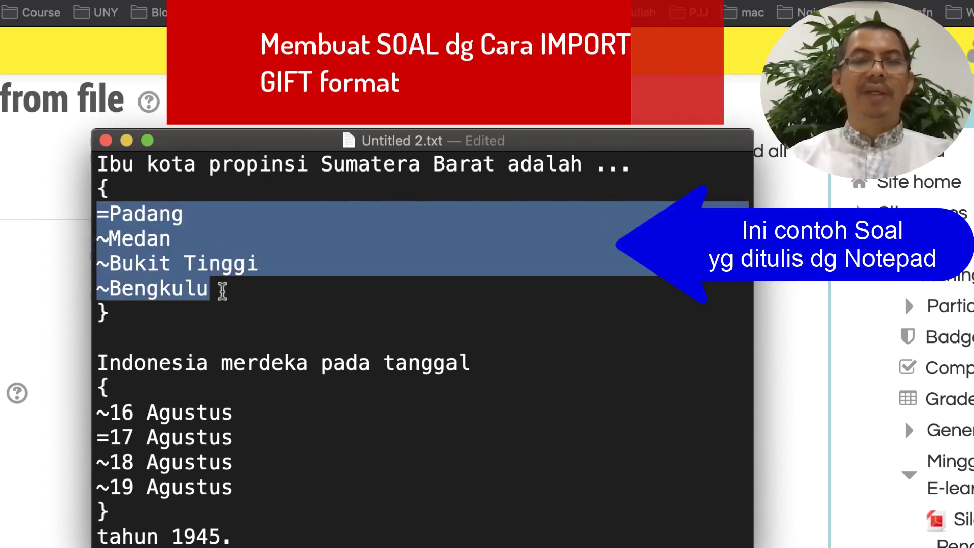
left_click(124, 312)
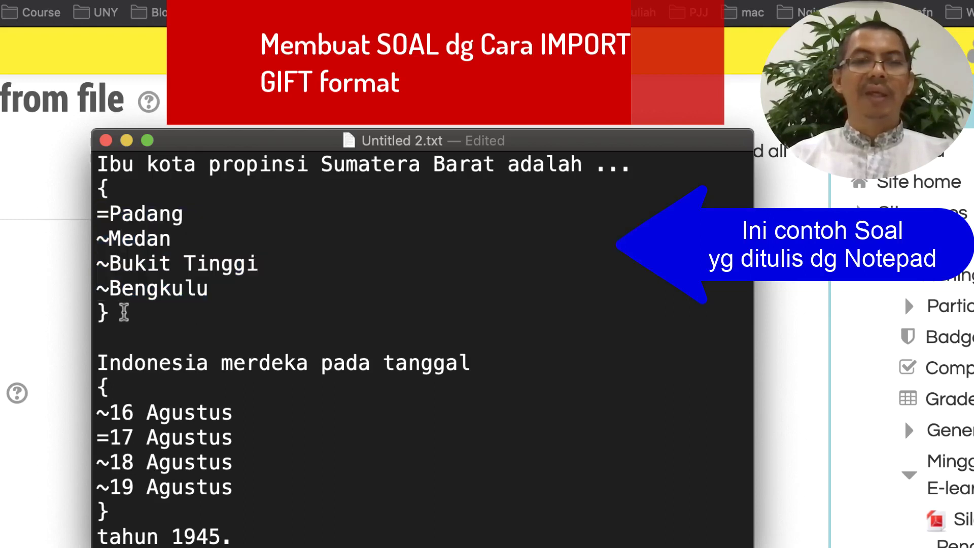
left_click_drag(124, 311, 98, 309)
left_click(116, 310)
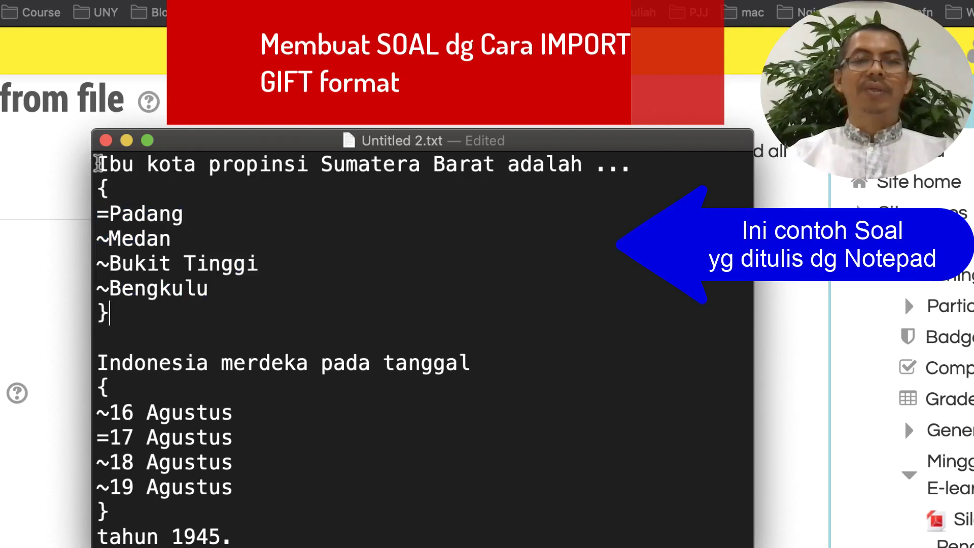
left_click_drag(97, 163, 133, 320)
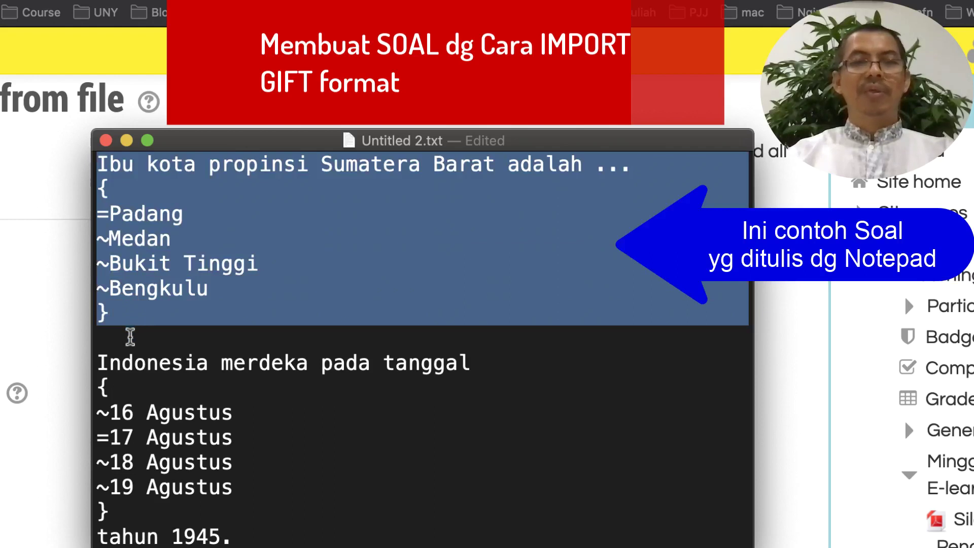
left_click(121, 337)
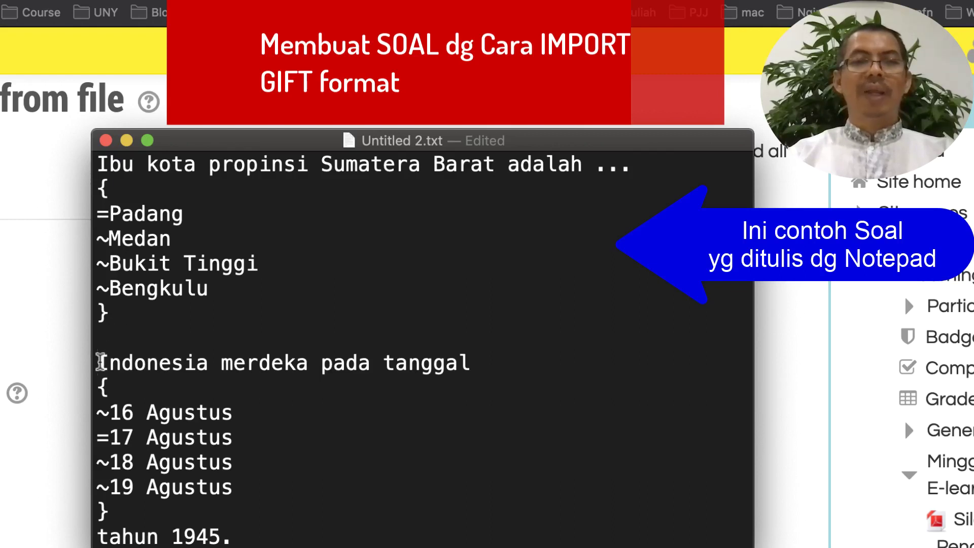
Examine the GIFT notation of the "Indonesia merdeka pada tanggal" question, including its braced date options and the sentence ending after the closing brace
left_click_drag(100, 362, 472, 361)
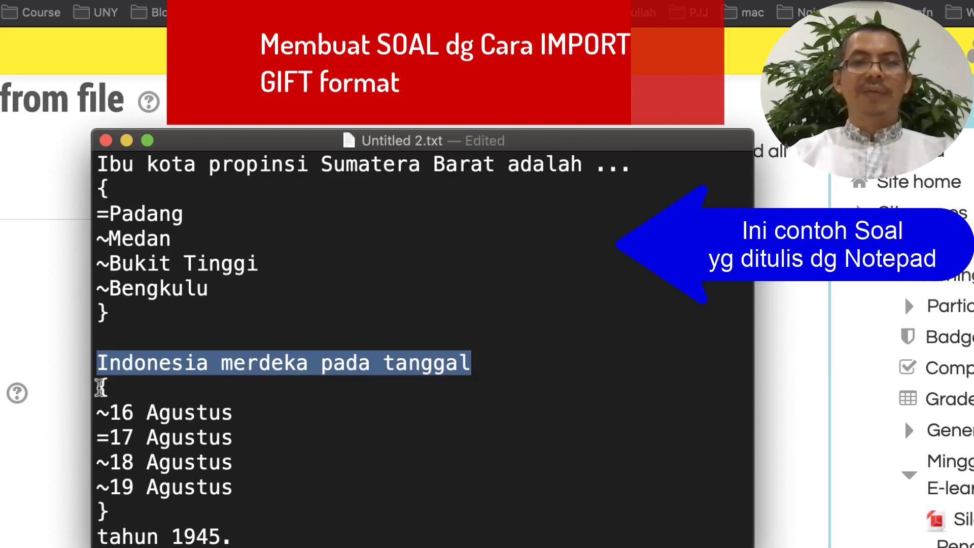
mouse_move(100, 387)
left_mouse_down()
mouse_move(130, 409)
mouse_move(114, 387)
left_mouse_up()
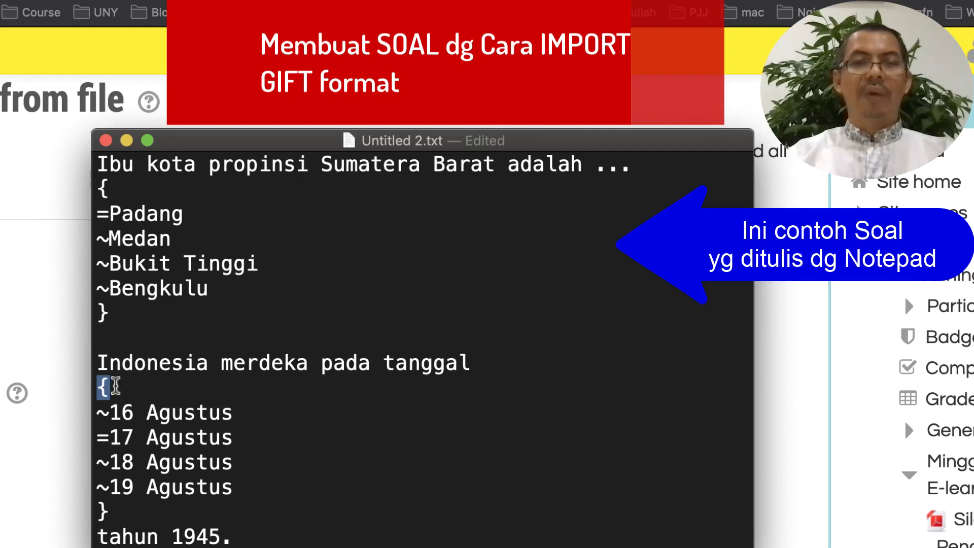
left_click_drag(115, 385, 120, 409)
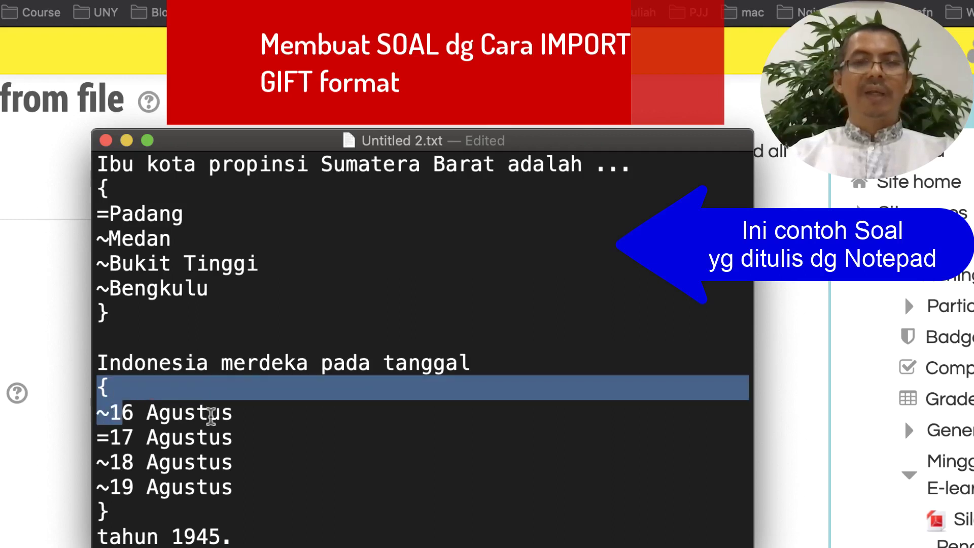
left_click(209, 414)
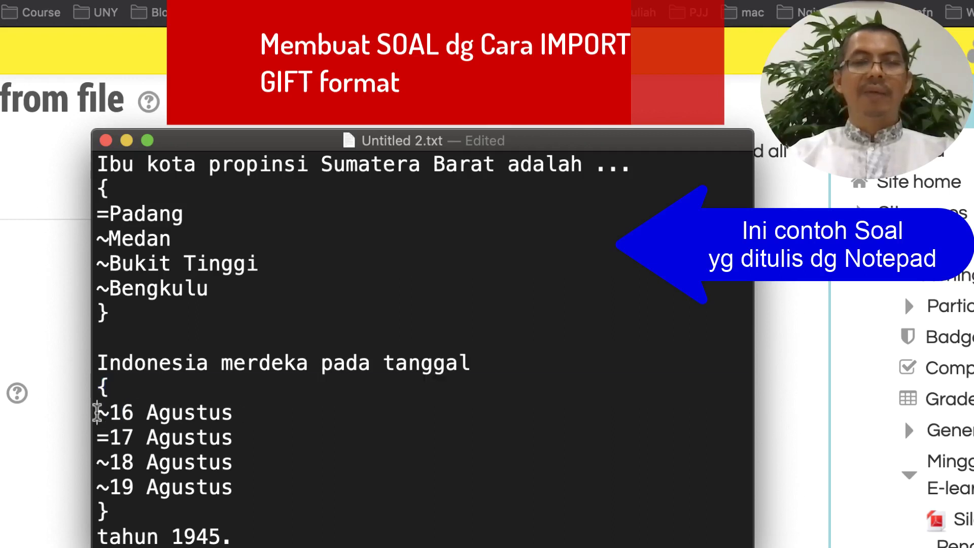
left_click_drag(96, 412, 234, 487)
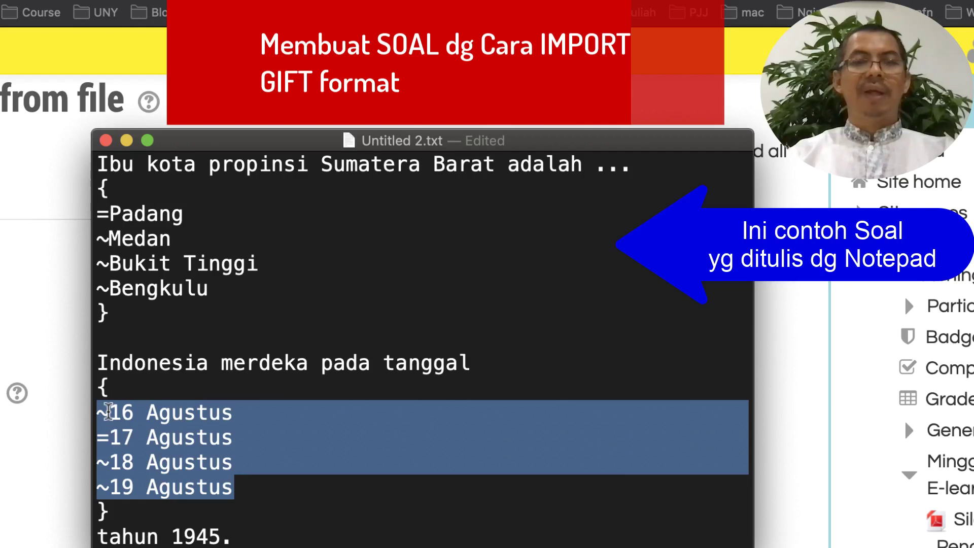
left_click(109, 412)
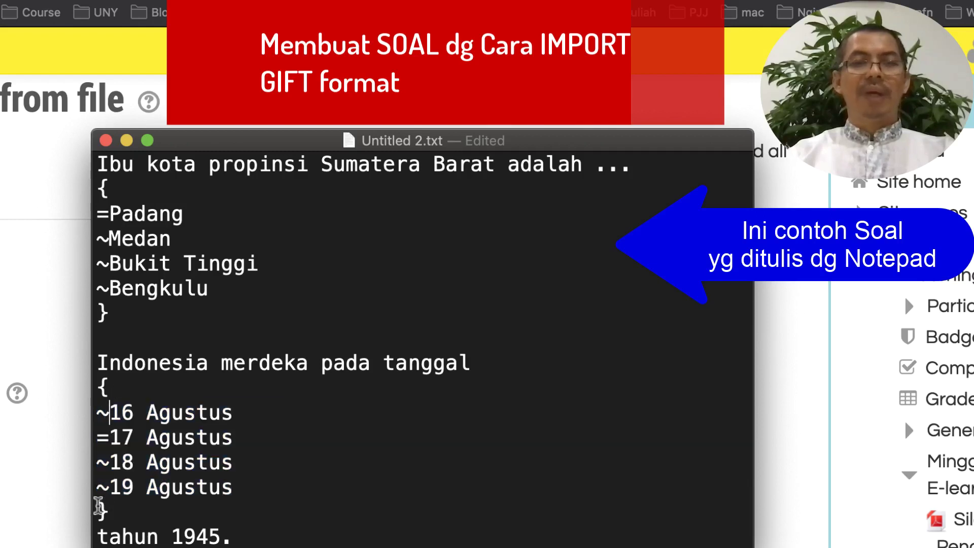
left_click_drag(98, 508, 109, 508)
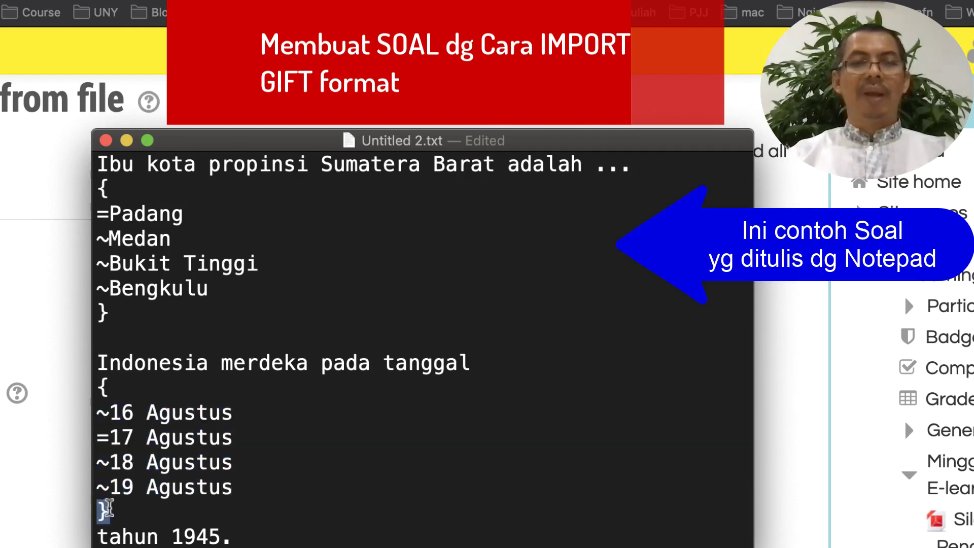
left_click(132, 509)
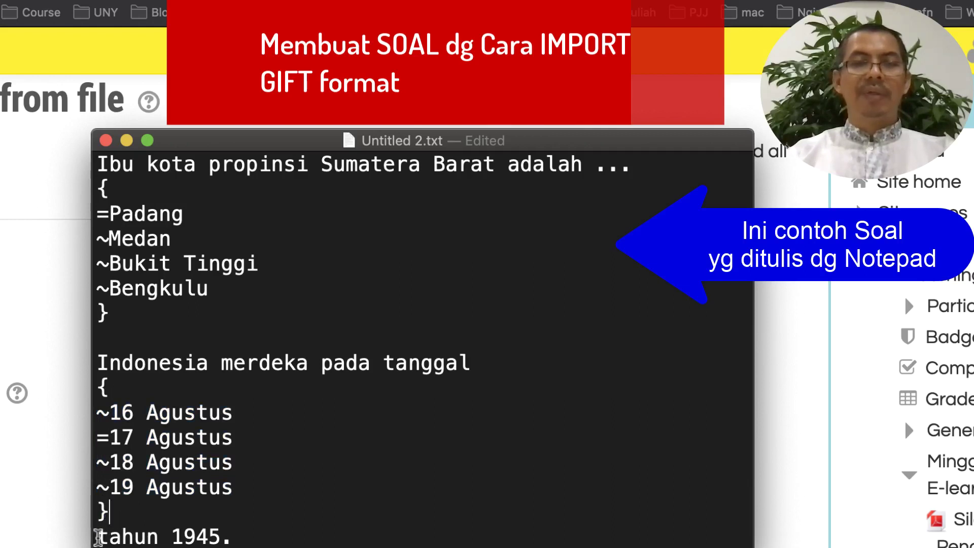
left_click_drag(98, 537, 234, 535)
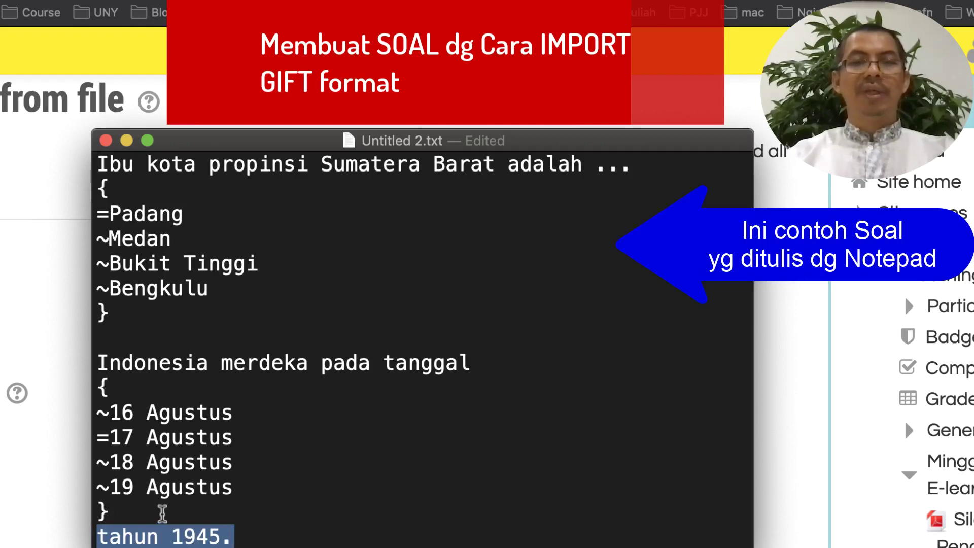
left_click(162, 514)
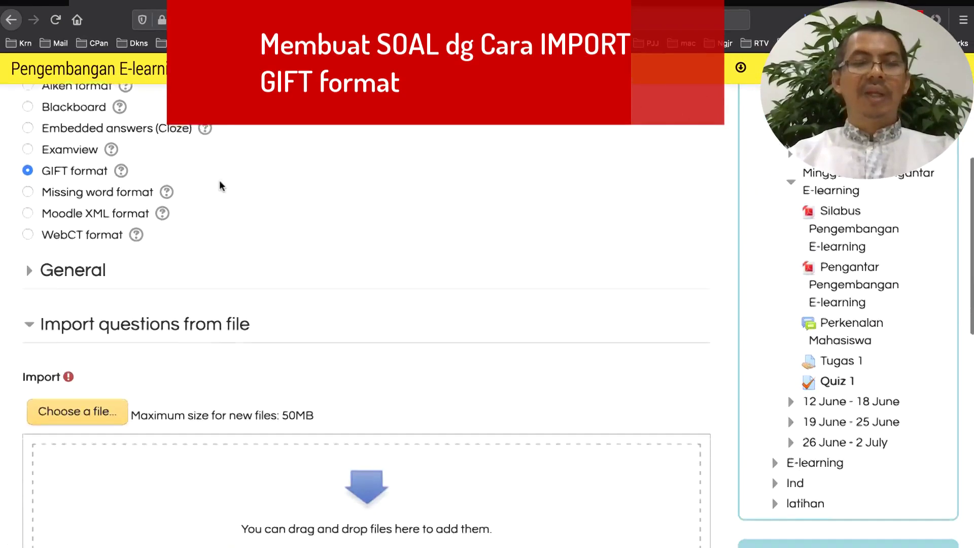
Upload "UPLOAD-QUIZ 1 - Konsep dan Pemanfaatan E-learning.txt" from the desktop files and import its questions in GIFT format
scroll(220, 184, "down", 5)
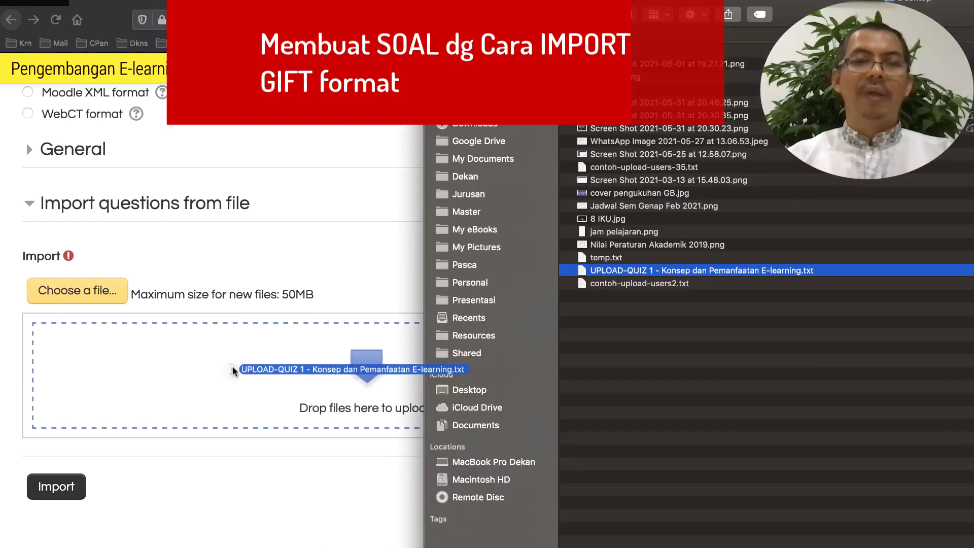
left_click_drag(366, 354, 233, 372)
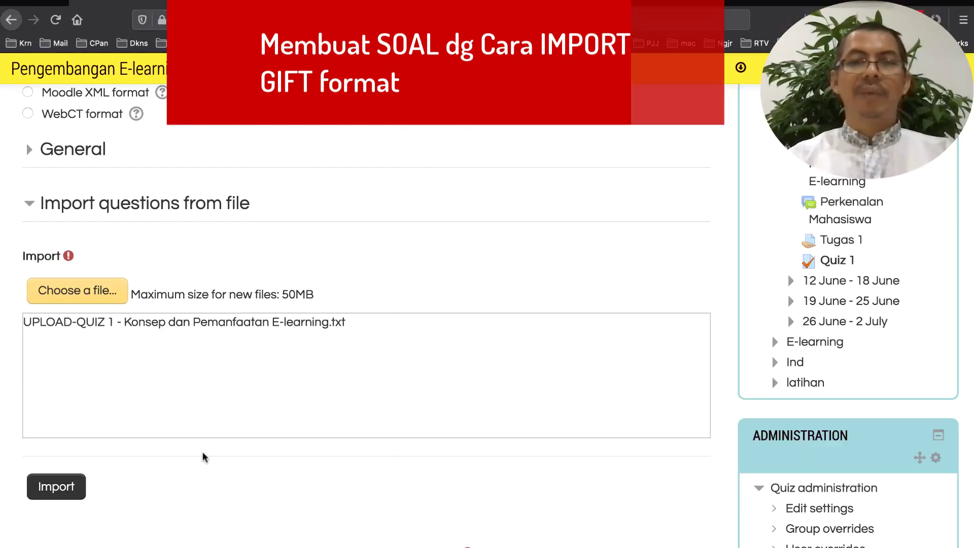
scroll(203, 457, "down", 3)
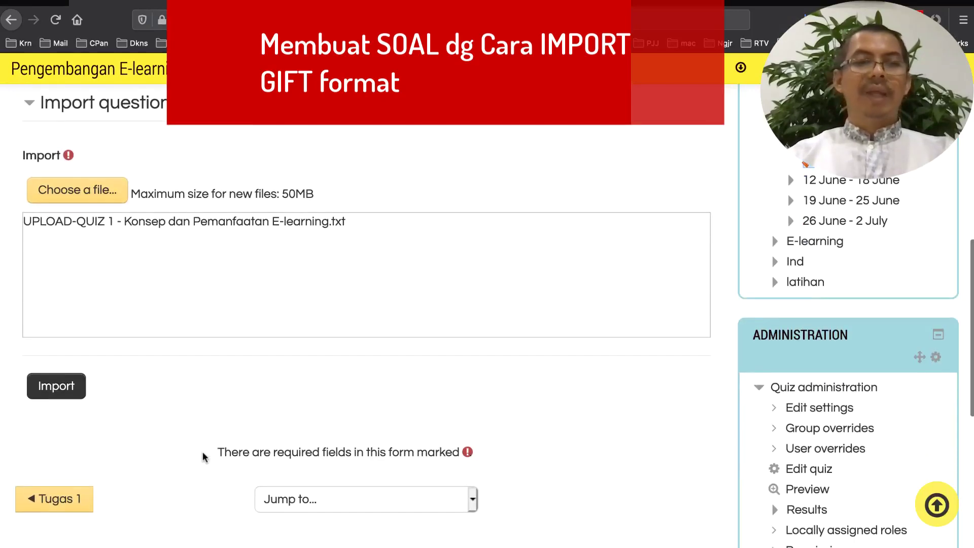
left_click(60, 388)
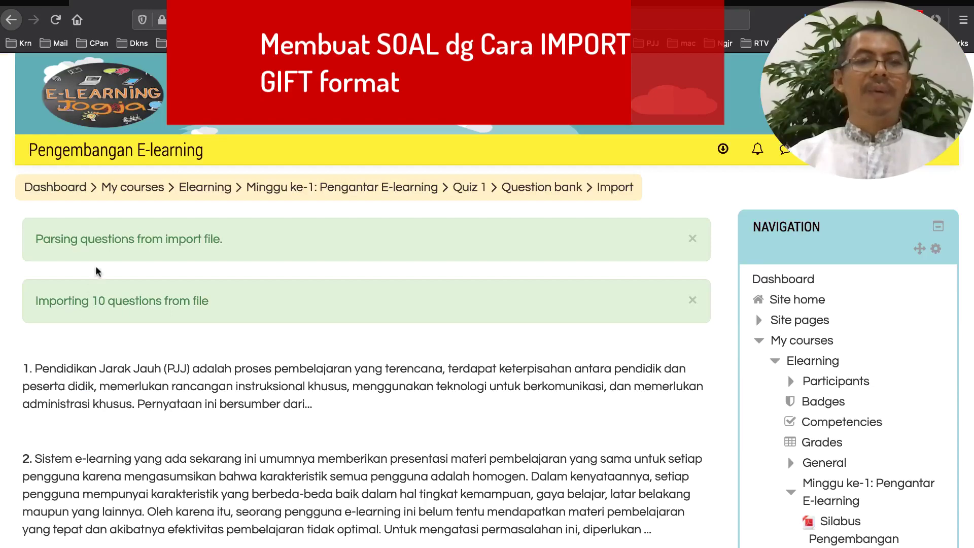
Review the imported questions through to the last one and continue to the question bank
scroll(102, 261, "down", 4)
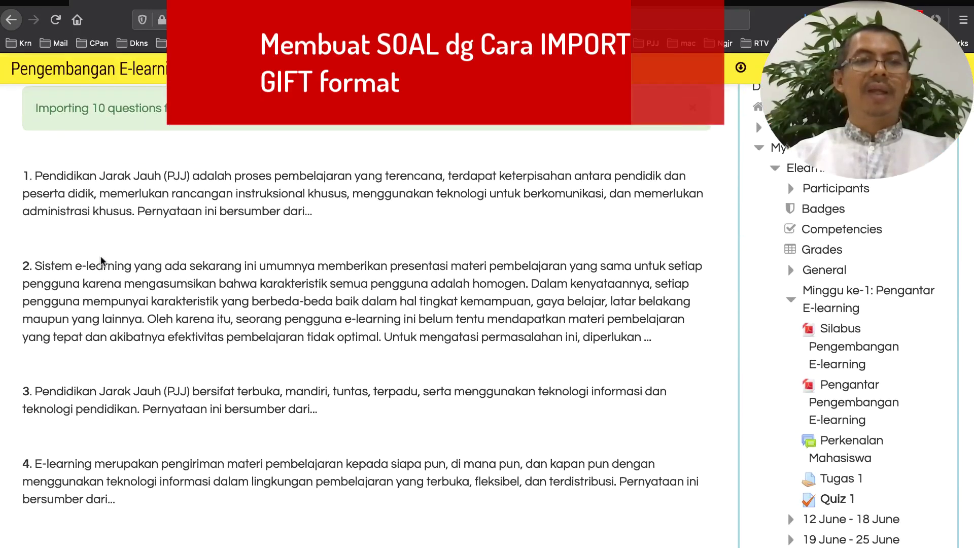
scroll(101, 260, "down", 1)
scroll(112, 229, "up", 2)
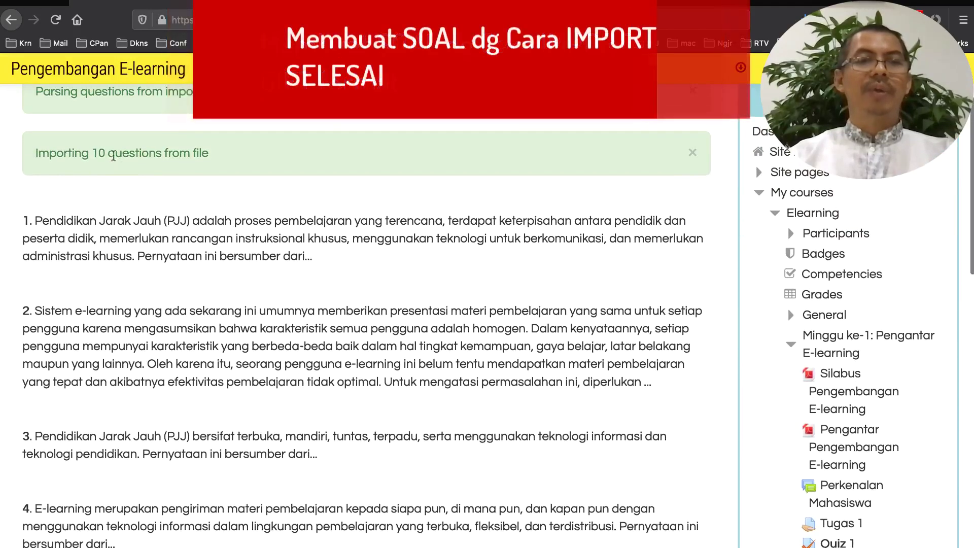
scroll(119, 249, "down", 6)
scroll(118, 248, "down", 5)
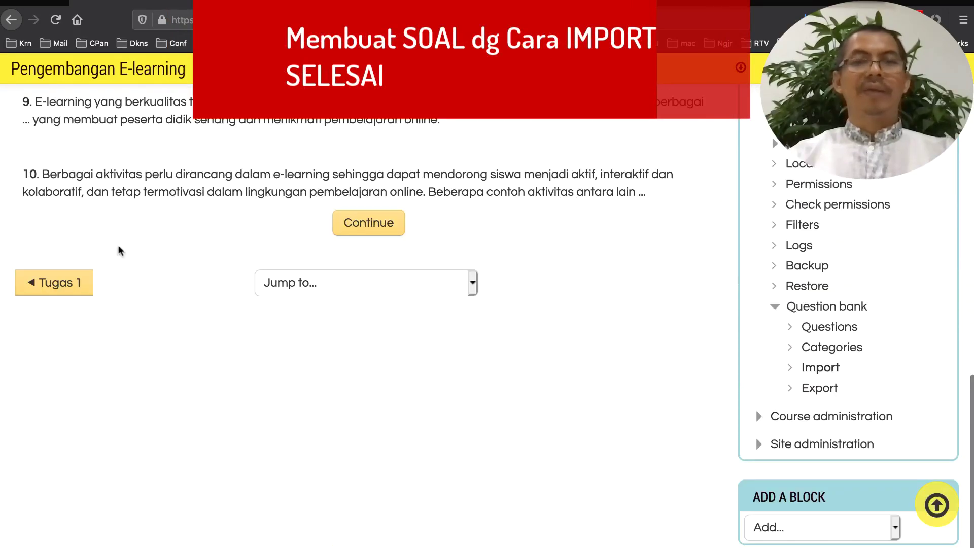
left_click(371, 222)
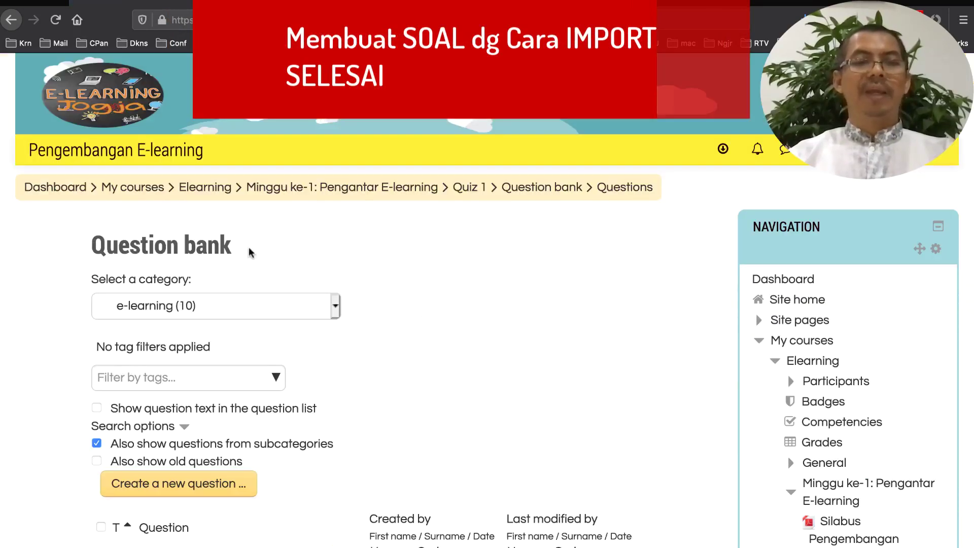
Check the imported questions in the e-learning category, return to Quiz 1 and open the quiz for editing
scroll(246, 251, "down", 5)
scroll(249, 248, "down", 2)
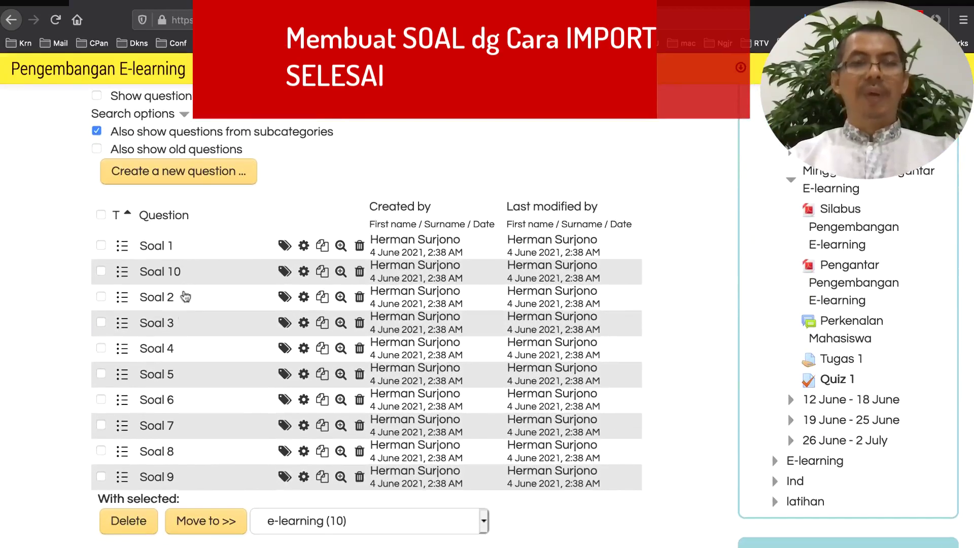
scroll(322, 156, "up", 6)
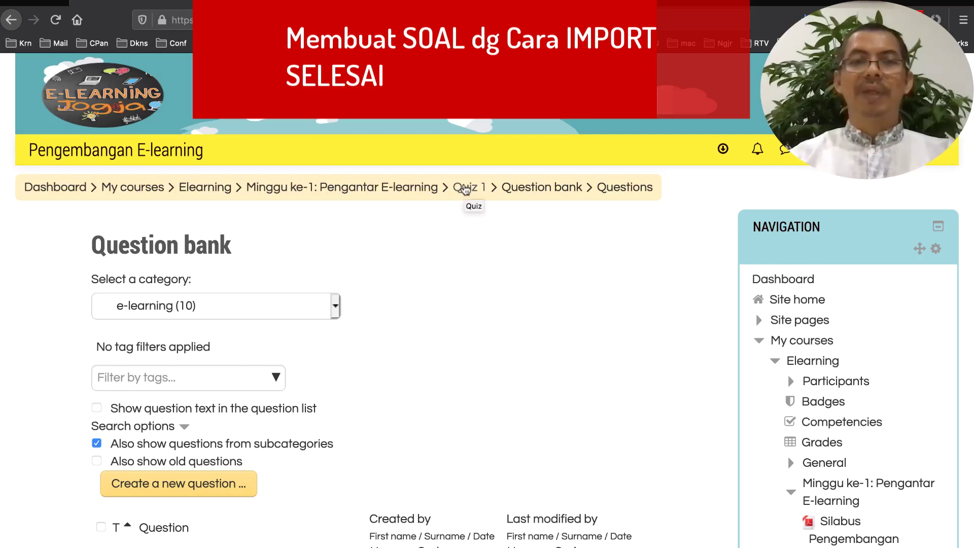
left_click(465, 189)
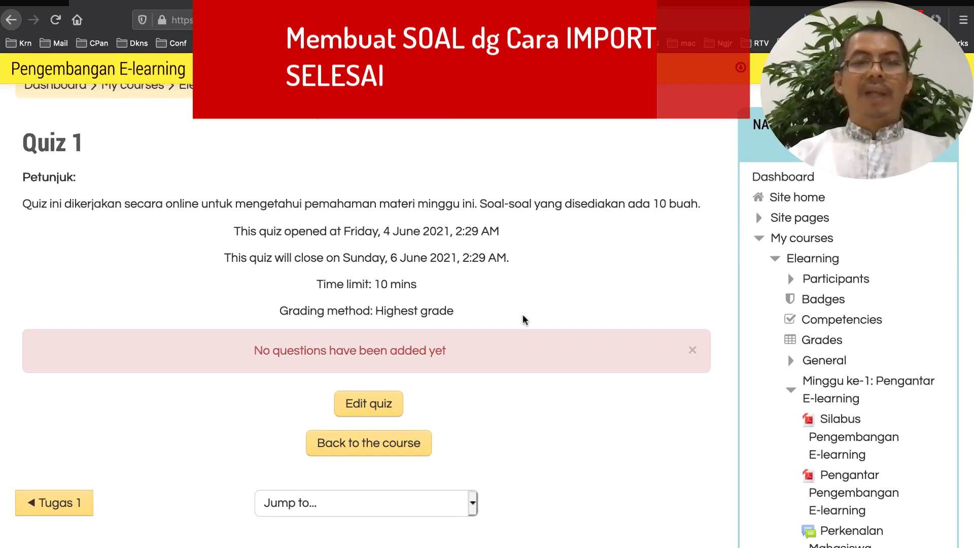
scroll(524, 319, "down", 1)
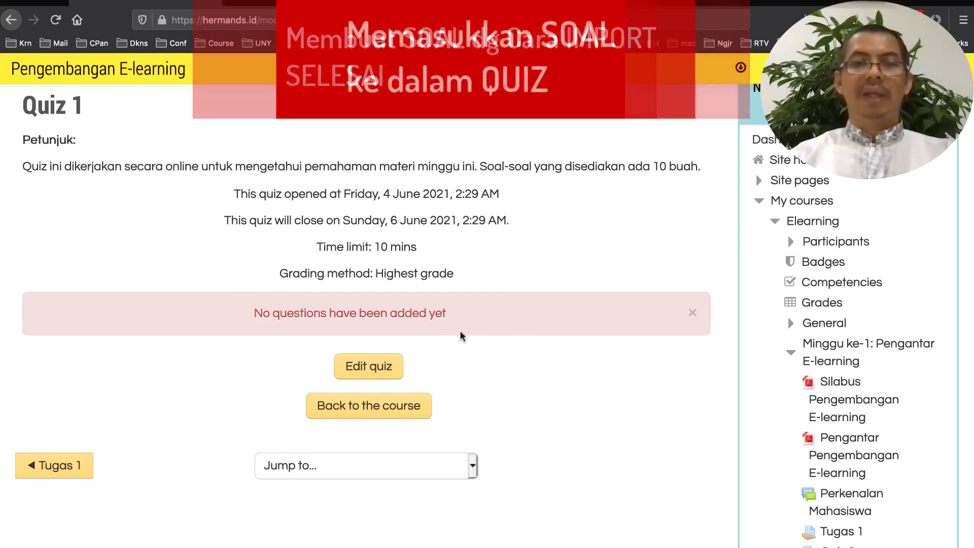
left_click(368, 371)
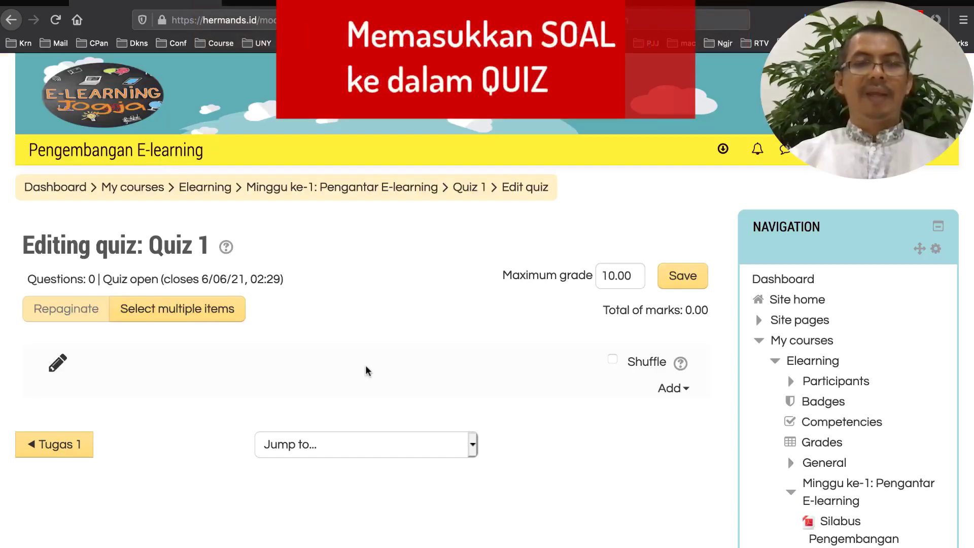
scroll(368, 371, "down", 3)
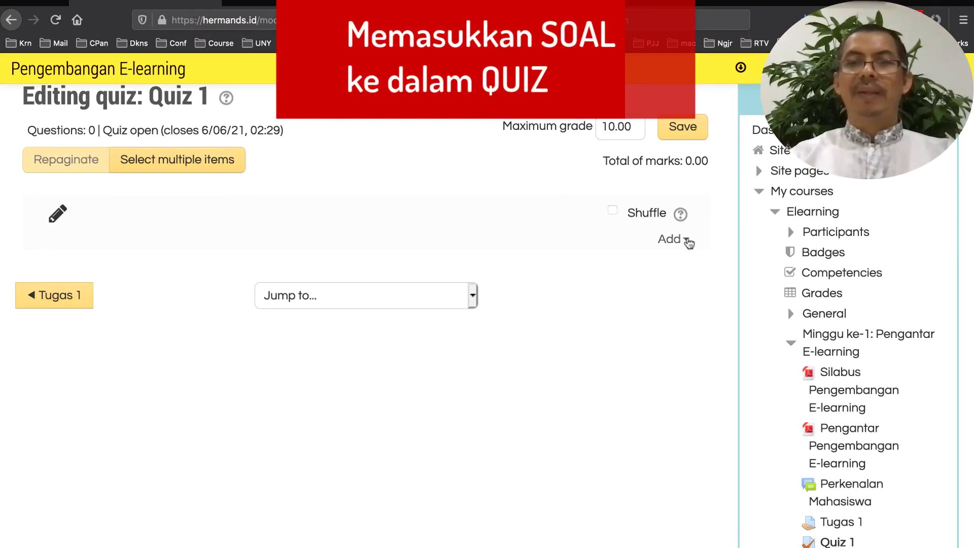
Add all questions of the e-learning category from the question bank to Quiz 1
left_click(688, 241)
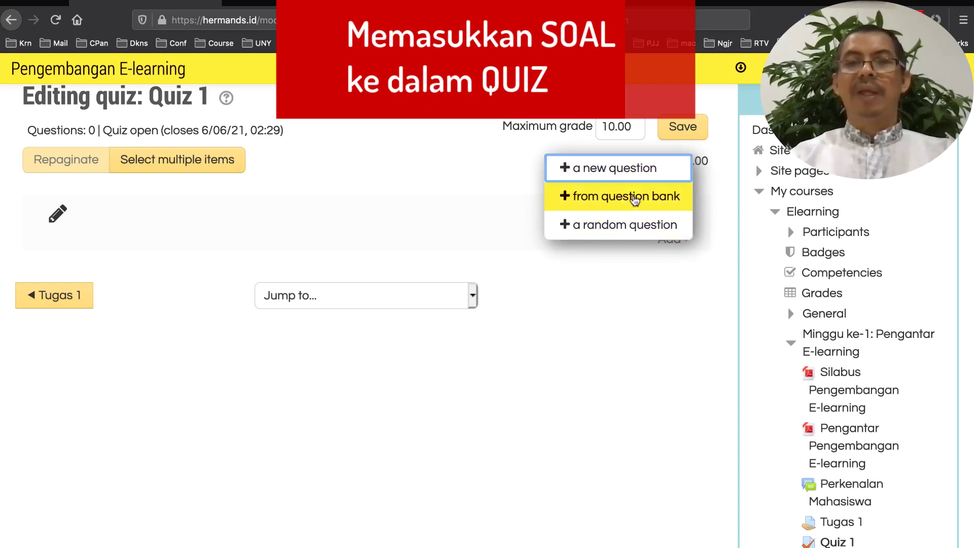
left_click(635, 200)
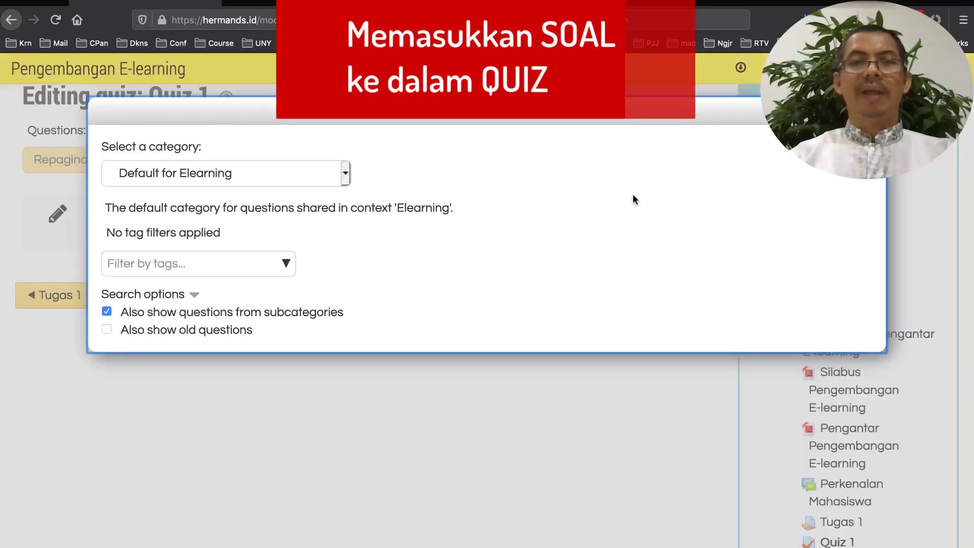
left_click(347, 176)
left_click(239, 206)
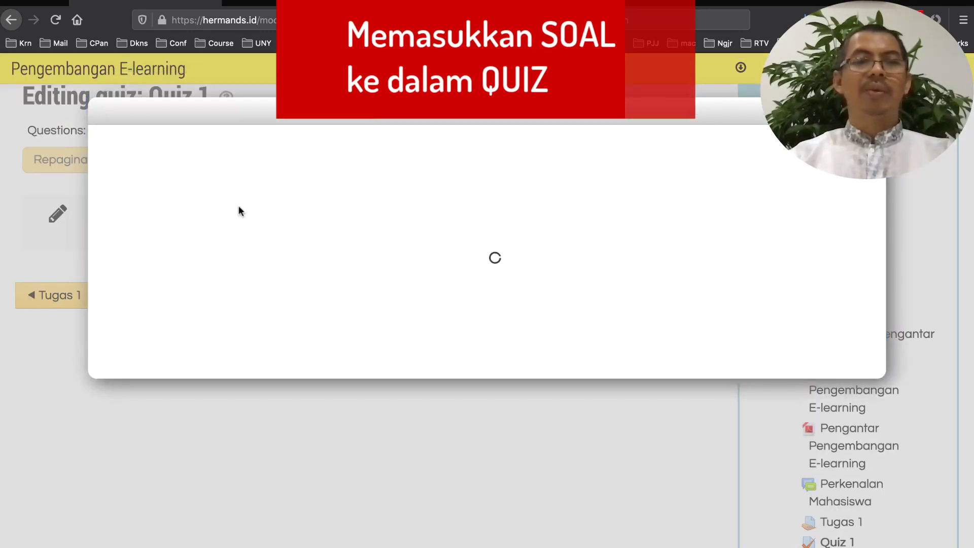
scroll(351, 309, "down", 2)
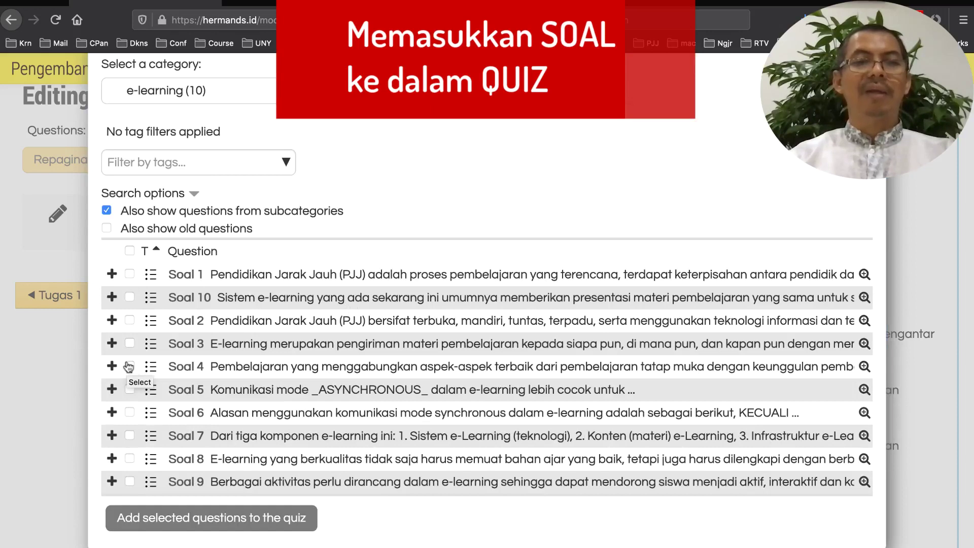
left_click(130, 251)
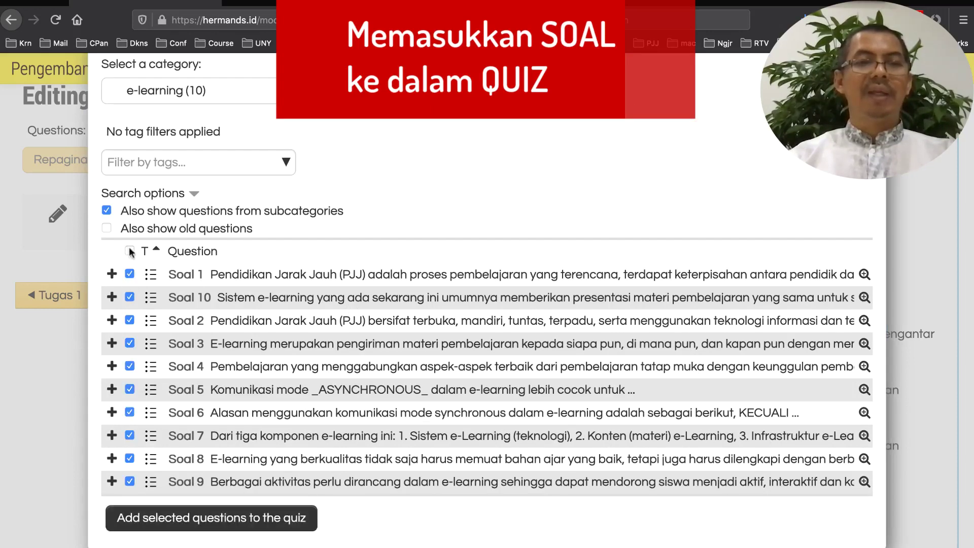
left_click(196, 518)
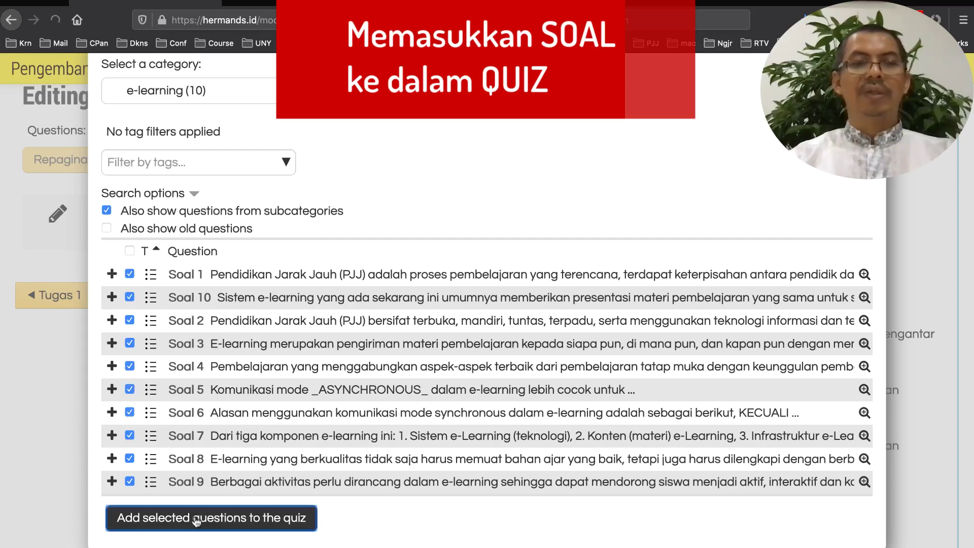
Look through the questions added to Quiz 1 and turn on shuffling for the section
scroll(272, 337, "down", 4)
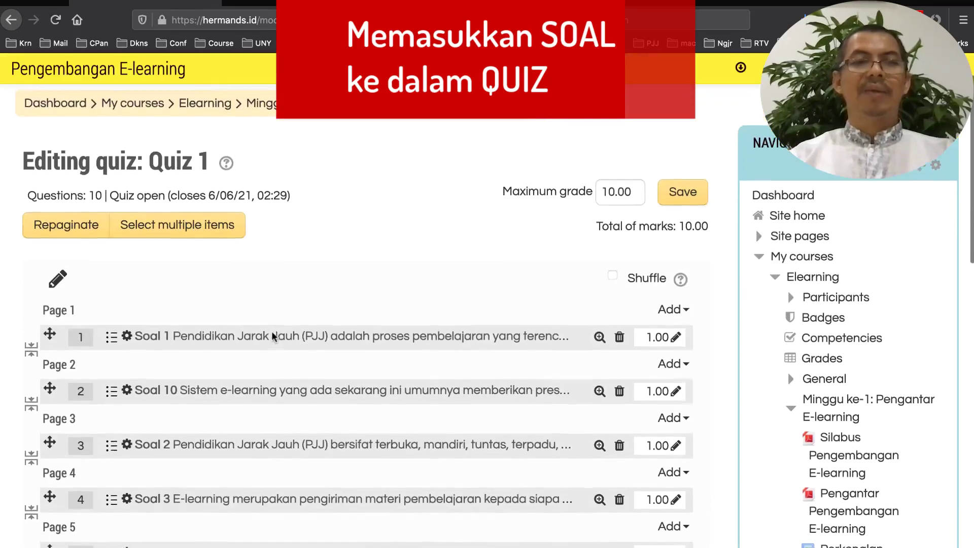
scroll(274, 337, "down", 2)
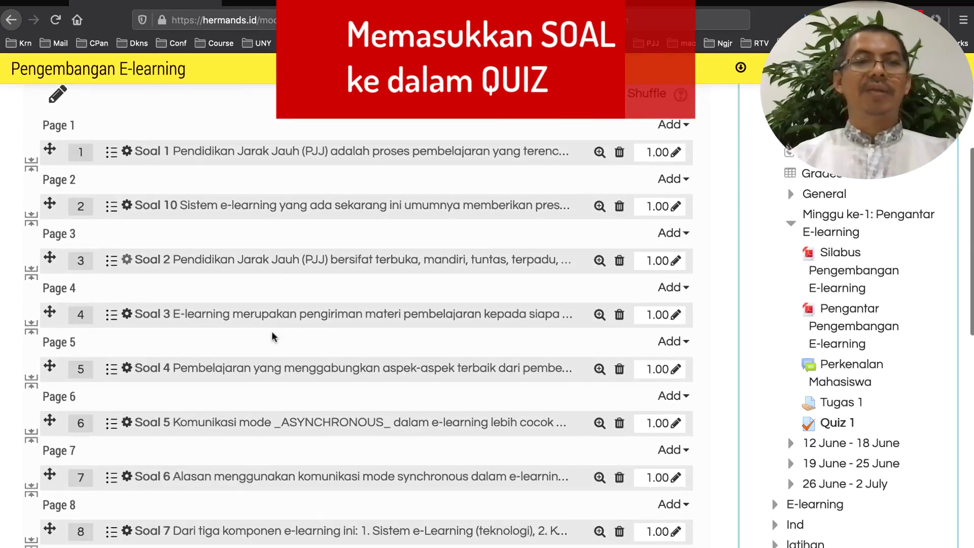
scroll(271, 325, "down", 2)
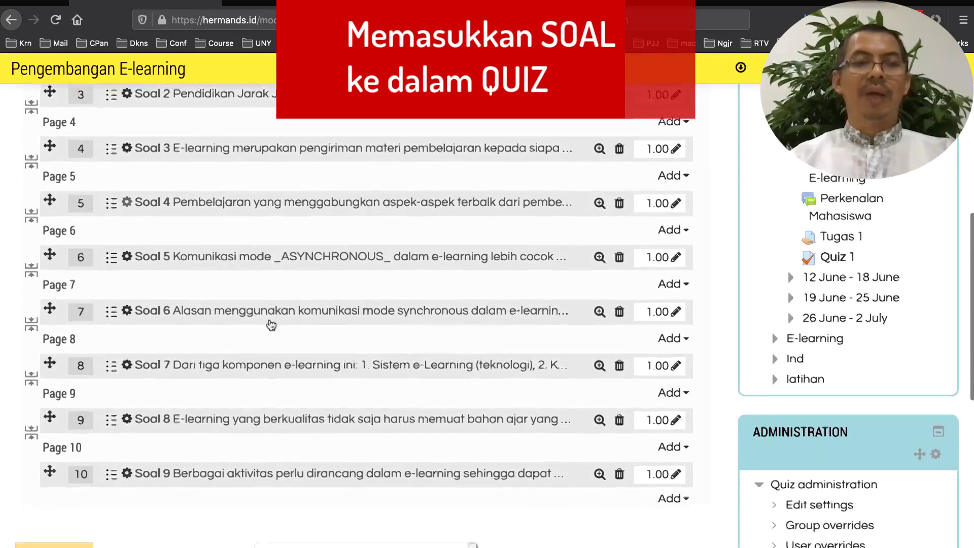
scroll(271, 325, "up", 8)
scroll(270, 325, "down", 2)
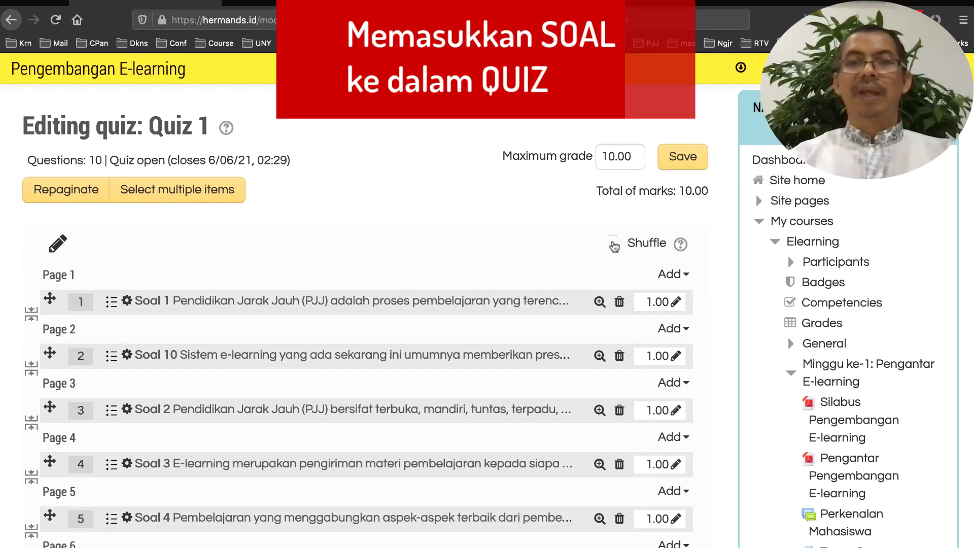
left_click(613, 244)
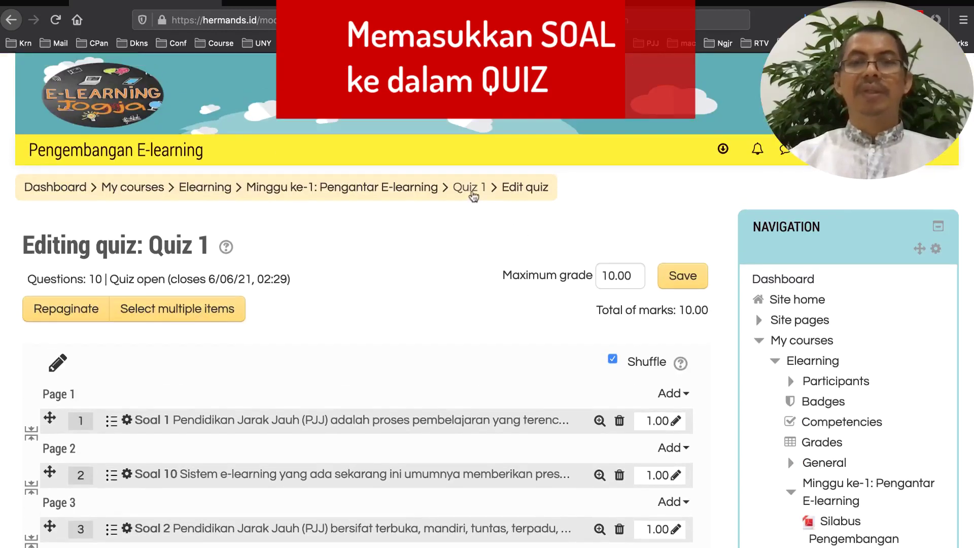
Return to the Quiz 1 page and start a timed preview attempt
left_click(466, 187)
scroll(523, 323, "down", 5)
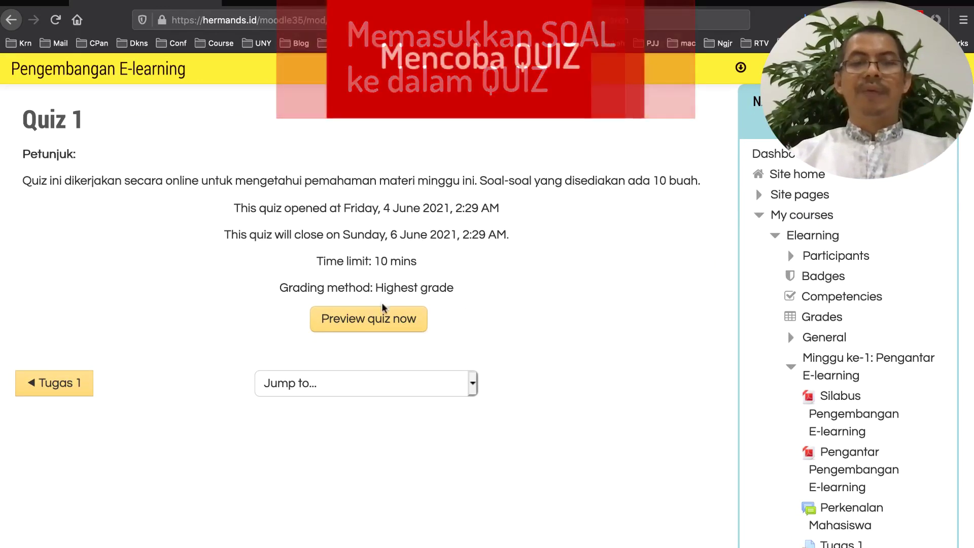
left_click(368, 319)
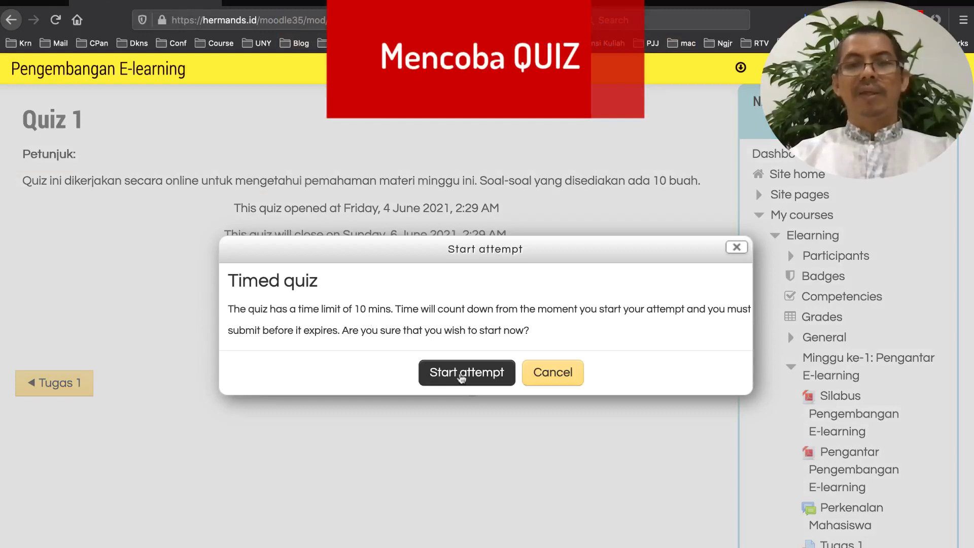
left_click(462, 376)
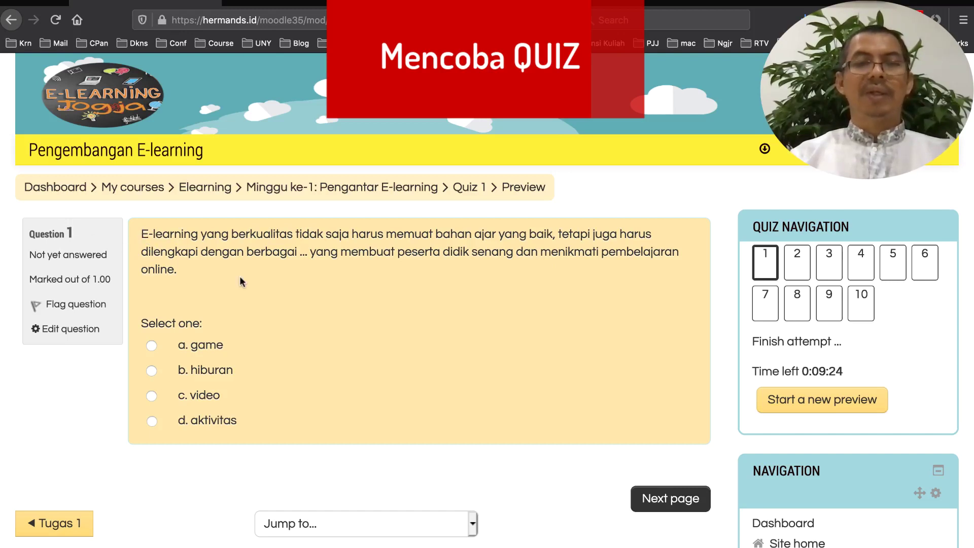
Answer question 1 with "game", question 2 with "Permendikbud No. 109 Tahun 2013" and question 3 with "Nomor 2"
left_click(152, 346)
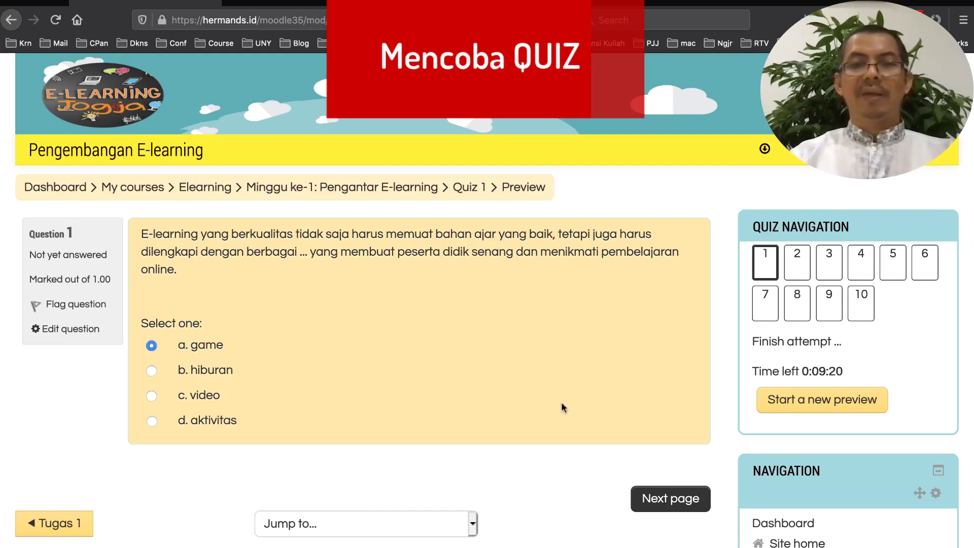
left_click(649, 501)
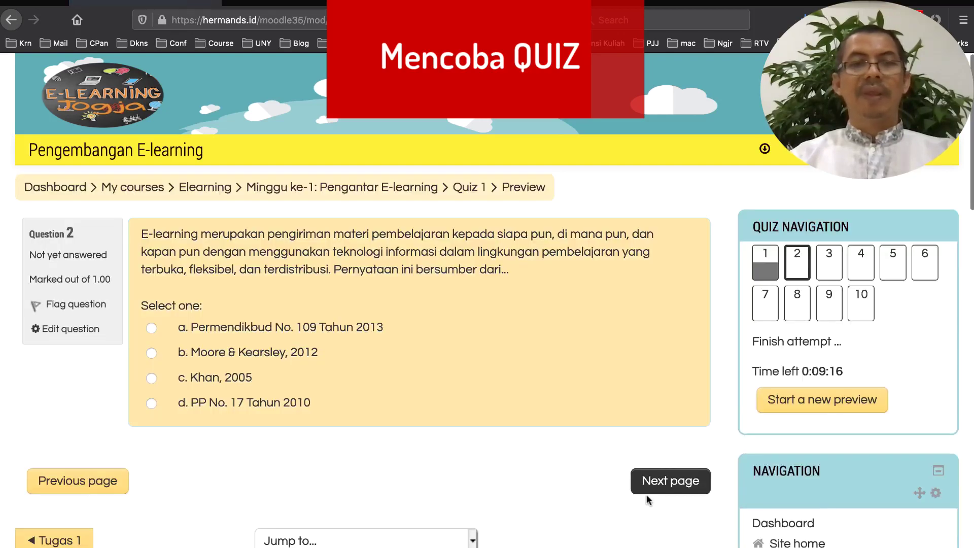
left_click(152, 328)
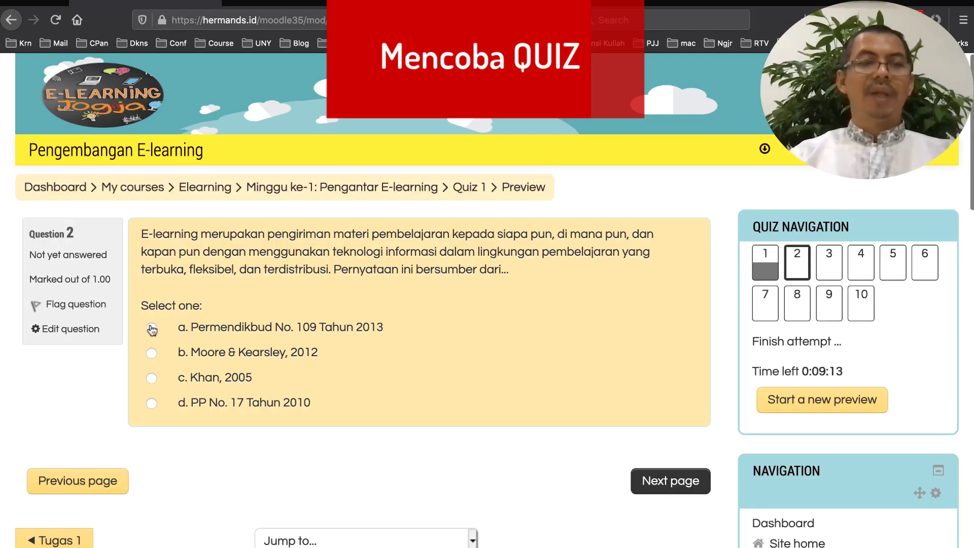
left_click(660, 485)
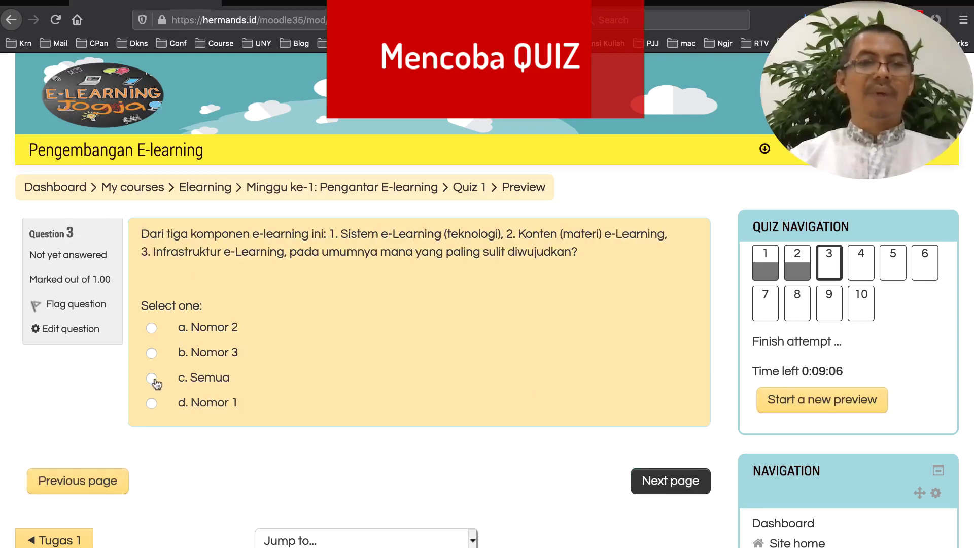
left_click(152, 328)
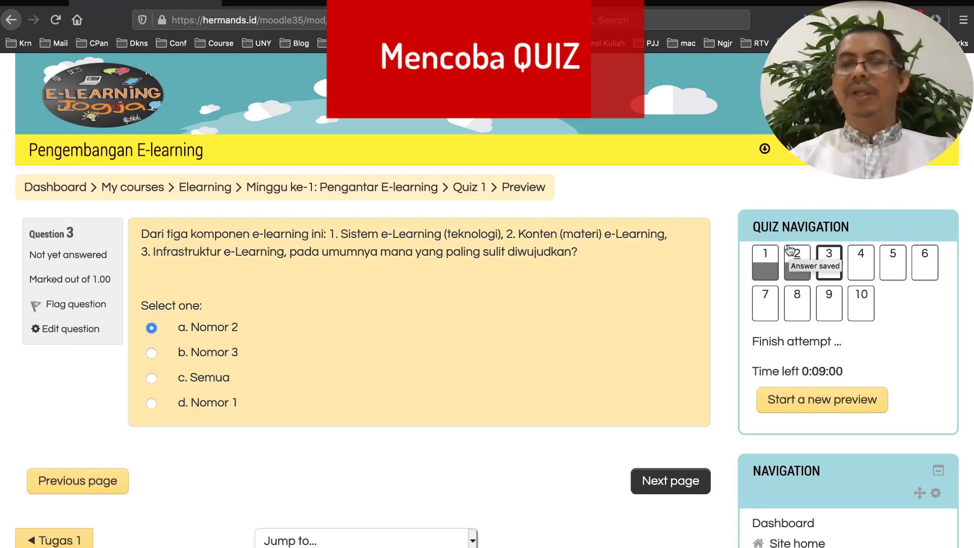
Jump to question 9 of the attempt and check the remaining time
left_click(830, 304)
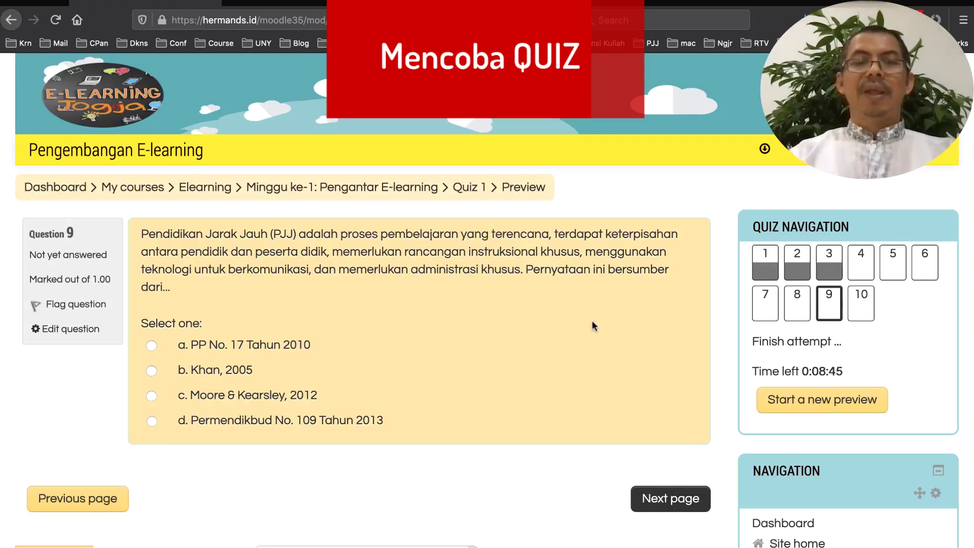
scroll(592, 321, "down", 3)
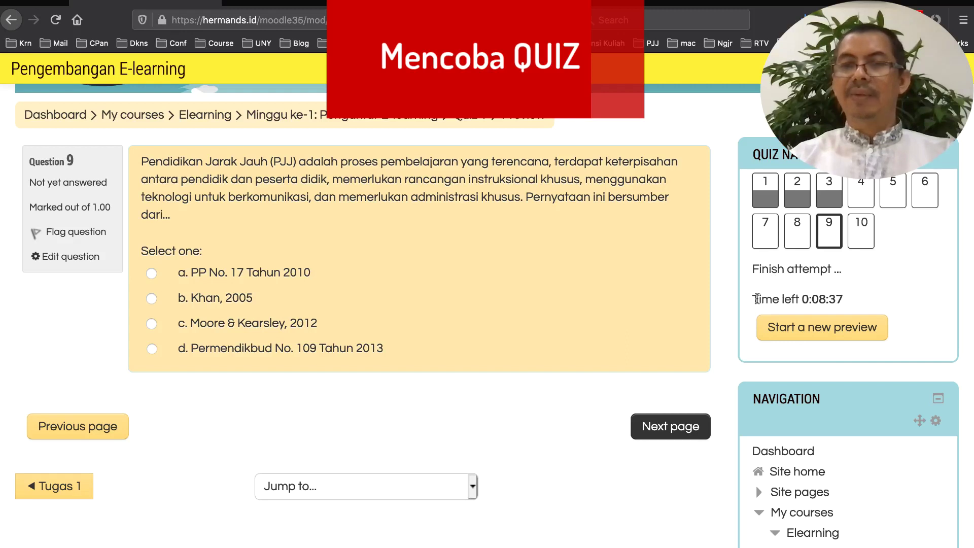
left_click_drag(754, 299, 847, 301)
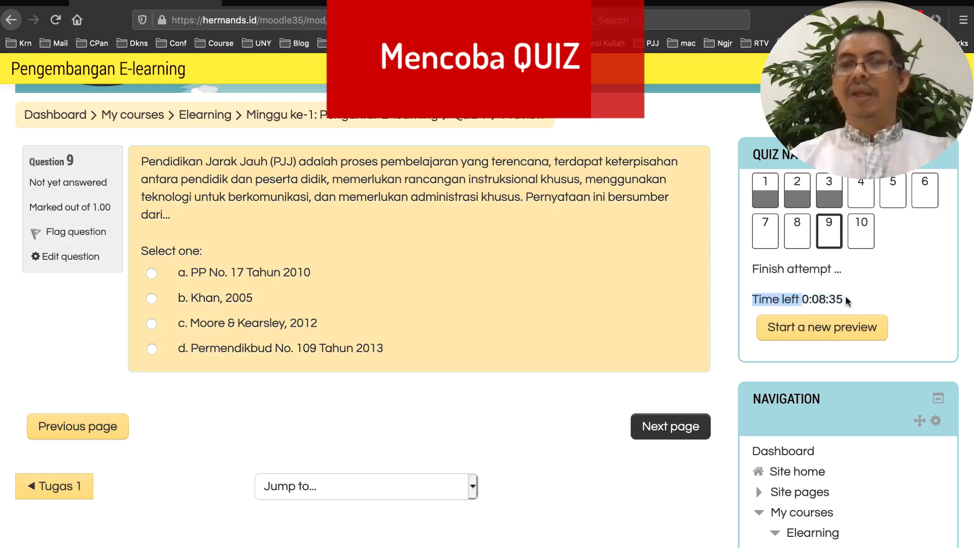
left_click(805, 299)
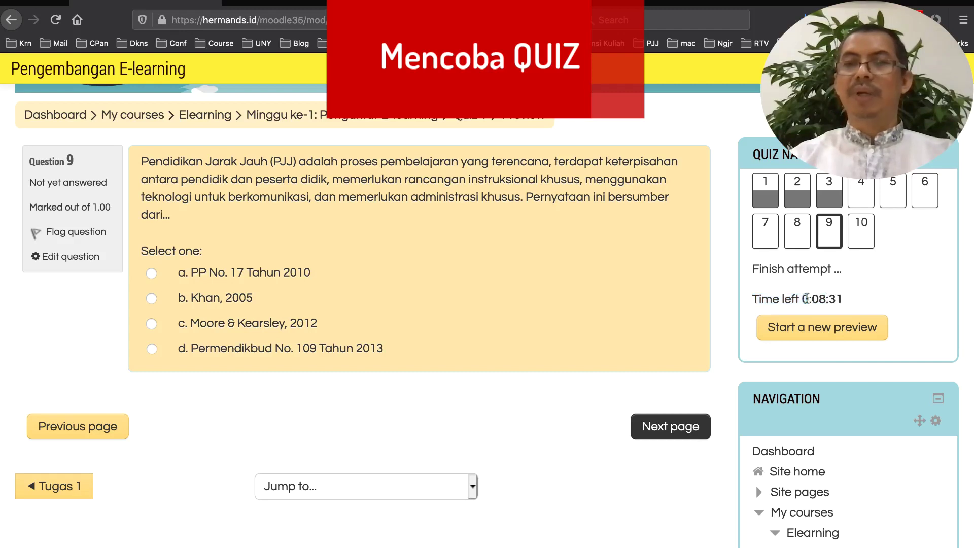
left_click_drag(805, 299, 842, 299)
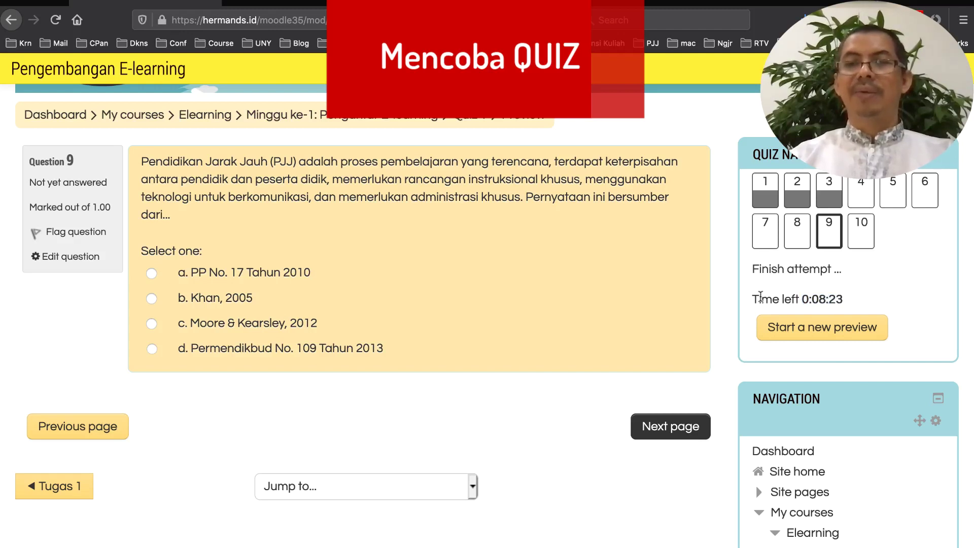
Finish answering the preview attempt and review the status of each question in its summary
left_click(777, 273)
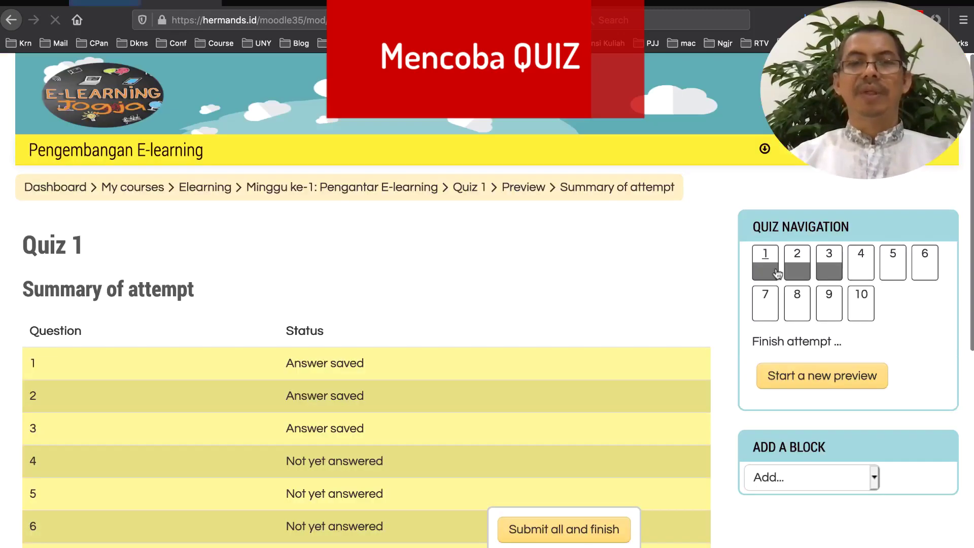
scroll(590, 272, "down", 5)
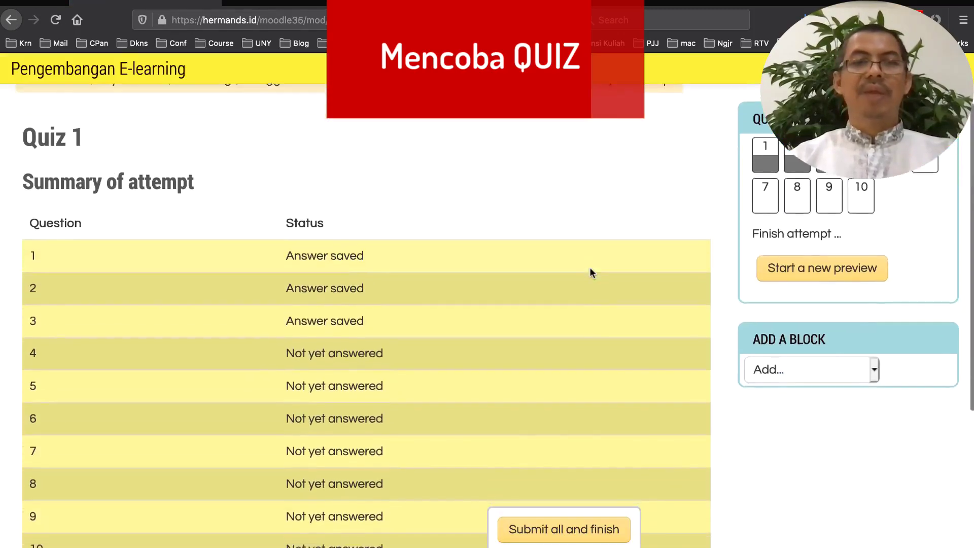